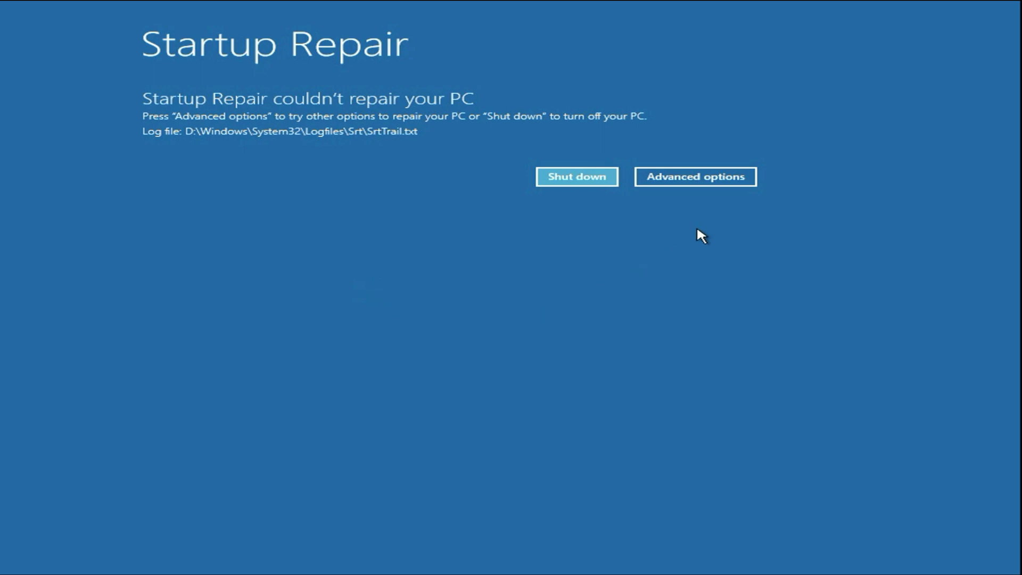
Open System Restore from the advanced troubleshooting options of the recovery environment.
left_click(709, 180)
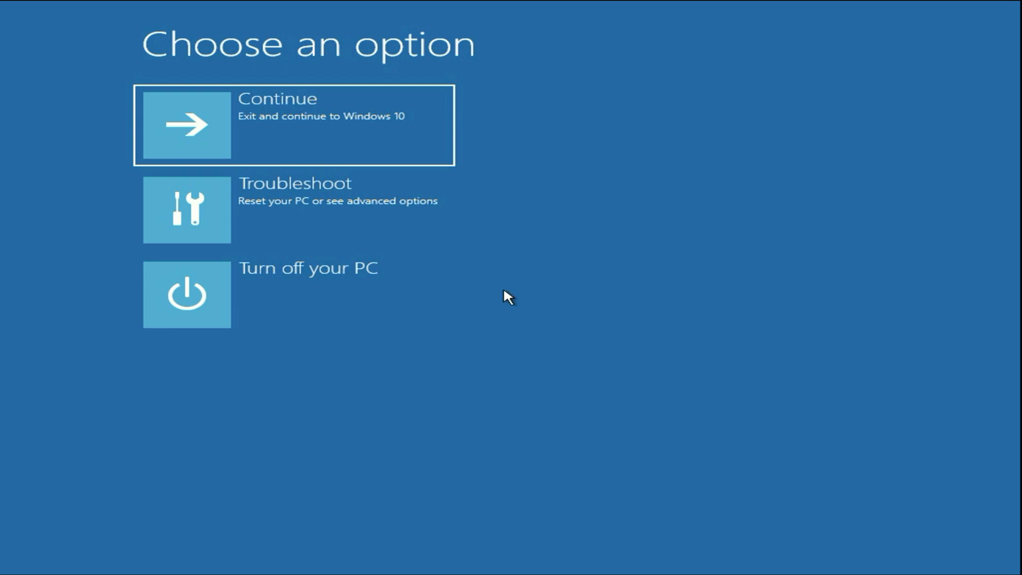
left_click(383, 222)
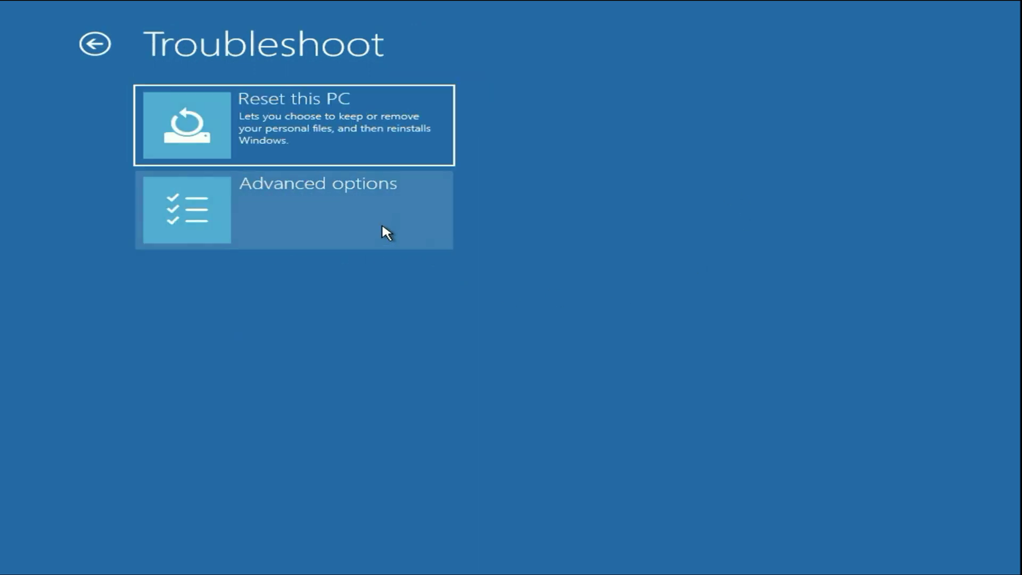
left_click(337, 208)
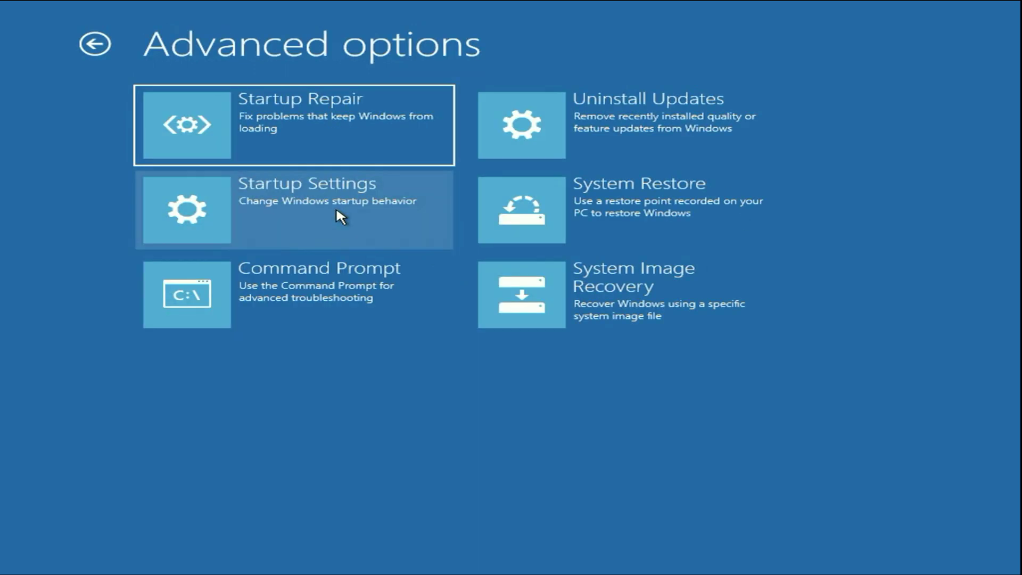
left_click(646, 201)
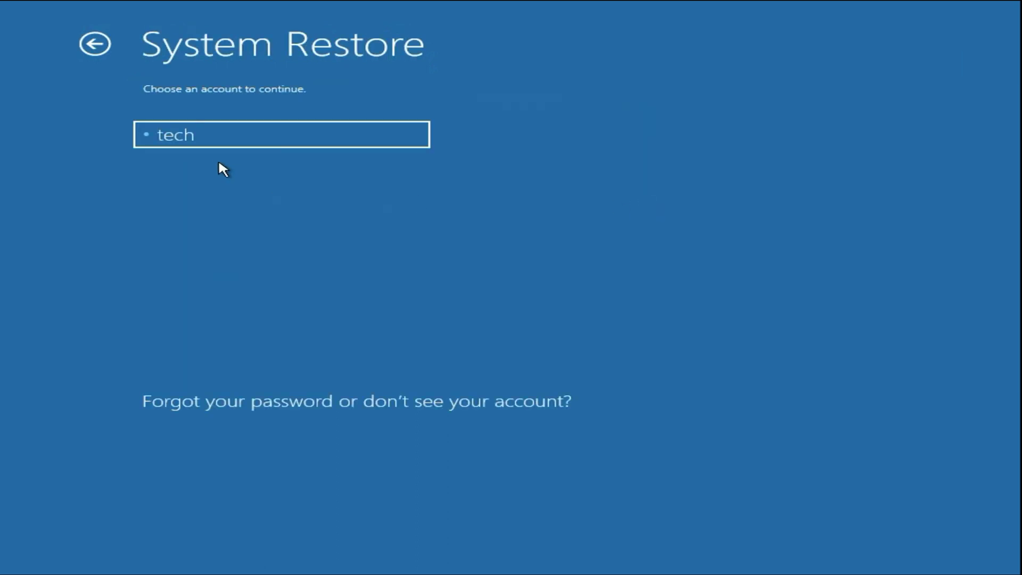
Try System Restore by choosing the listed account and entering its password, and cancel out of the restore wizard.
left_click(222, 134)
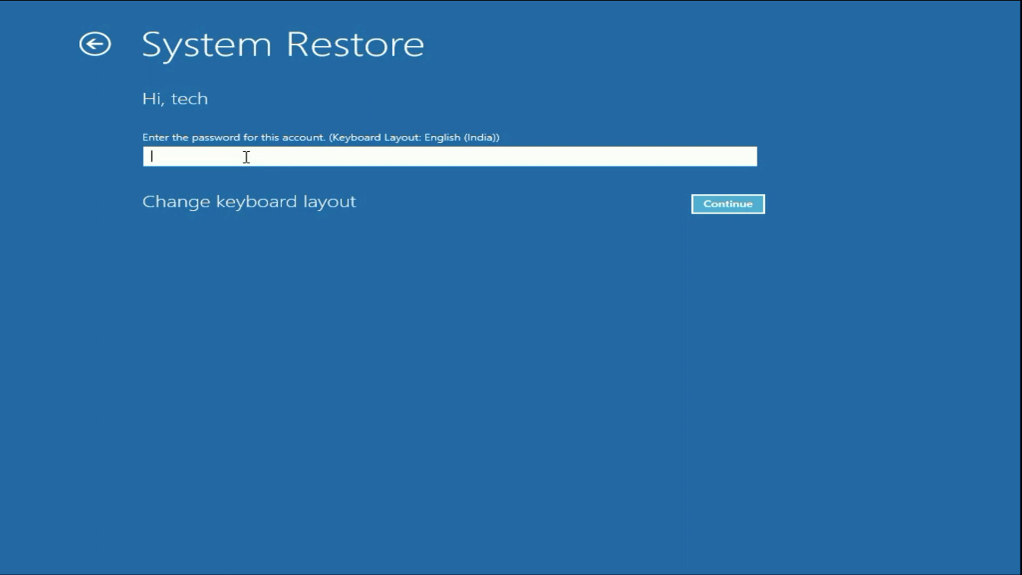
type("******")
left_click(717, 206)
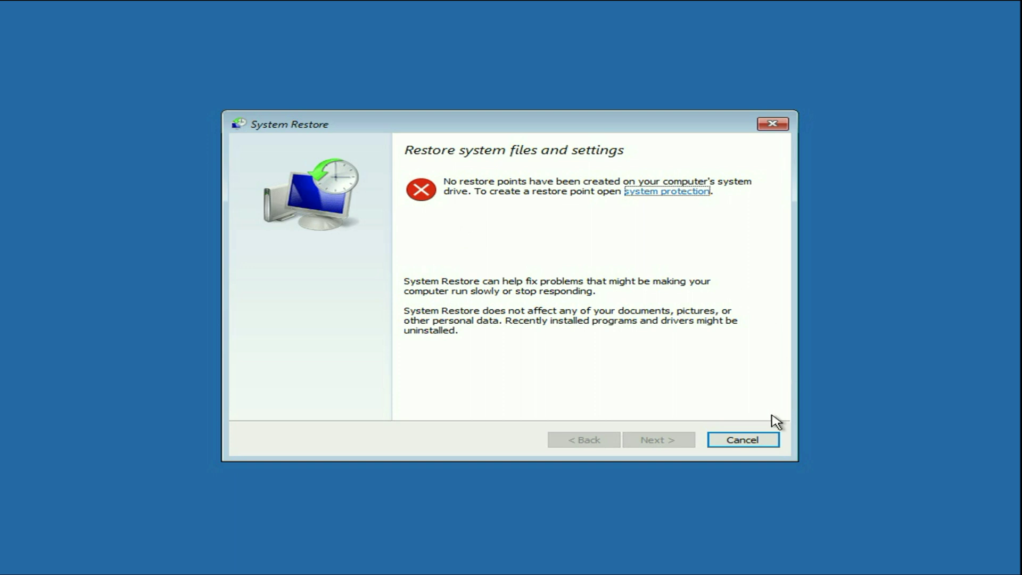
left_click(758, 440)
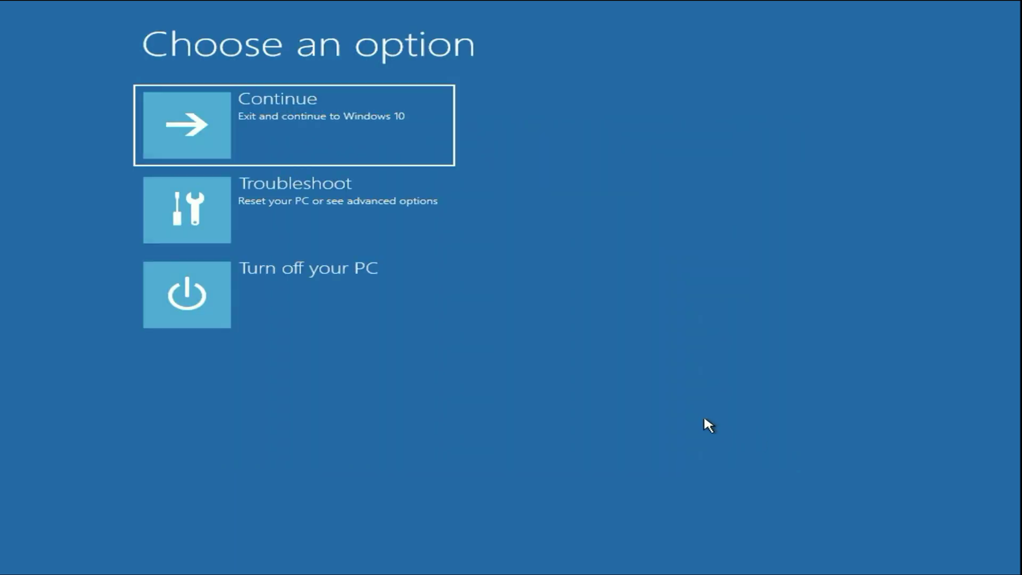
Open Command Prompt from the advanced troubleshooting options and repair the master boot record with bootrec /fixmbr.
left_click(294, 208)
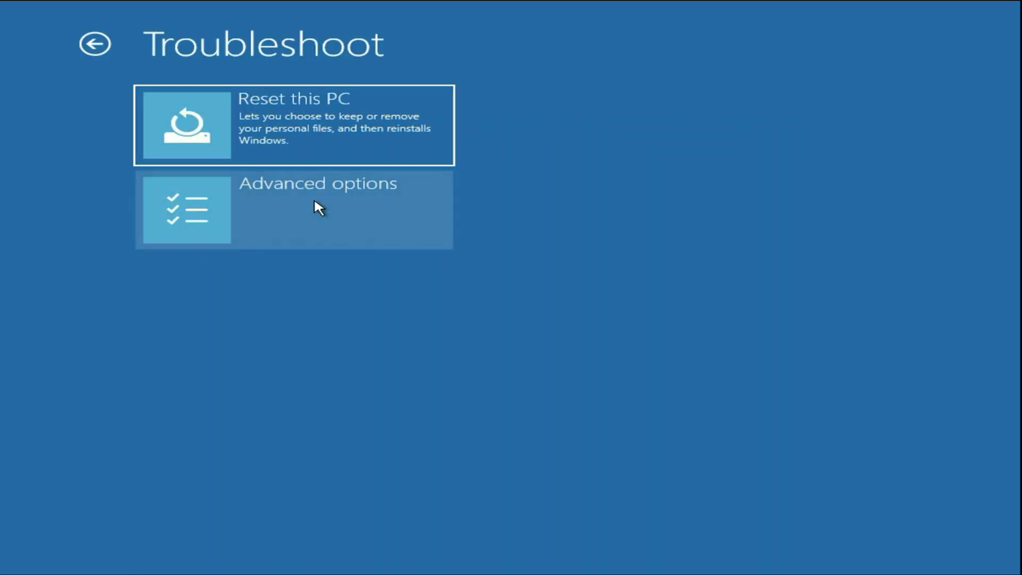
left_click(348, 218)
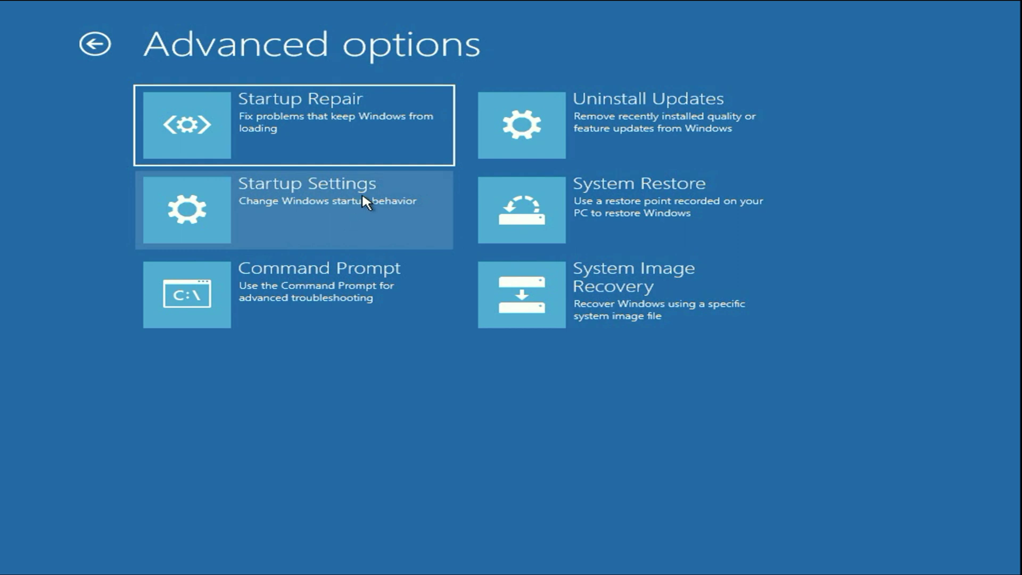
left_click(304, 289)
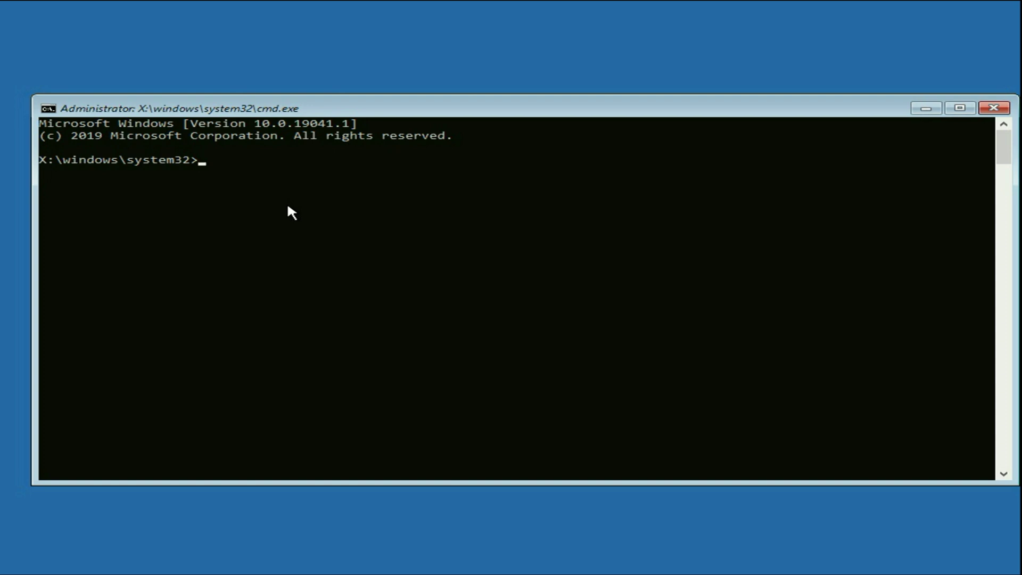
type("bootrec /fixmbr")
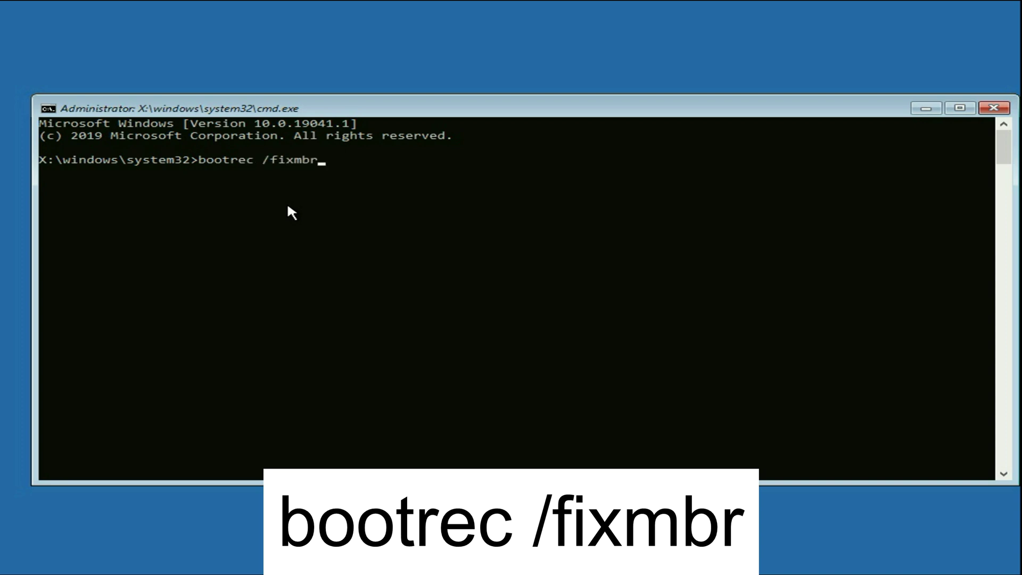
key("Return")
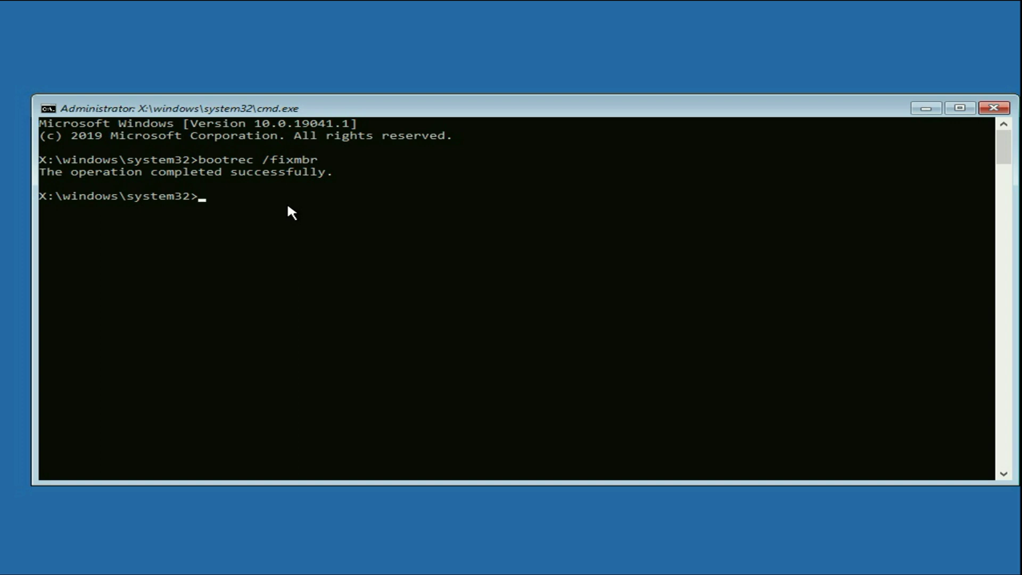
Update the boot code with bootsect /nt60 sys and write a new boot sector with bootrec /fixboot.
type("bootsect /nt60 sys")
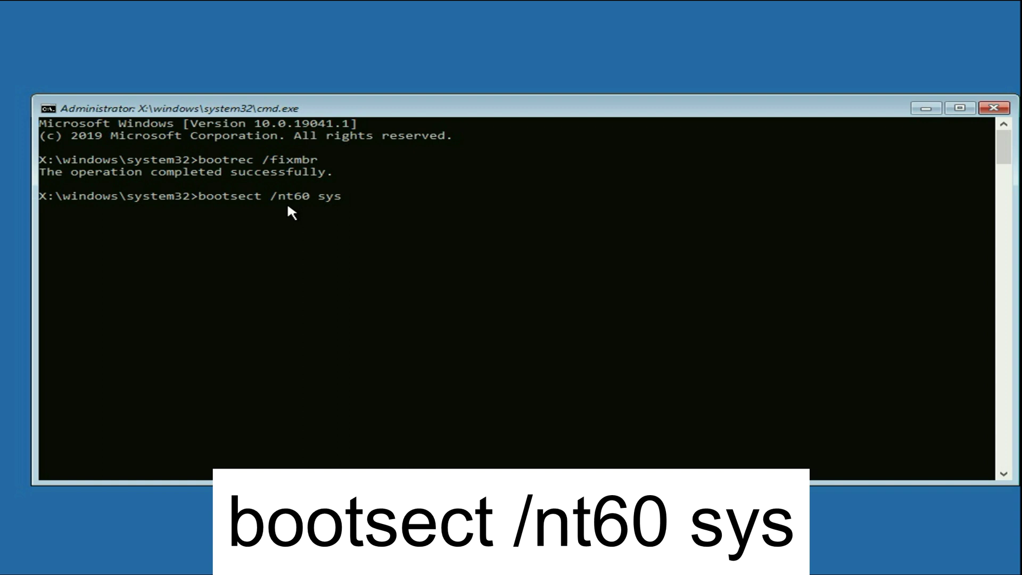
key("Return")
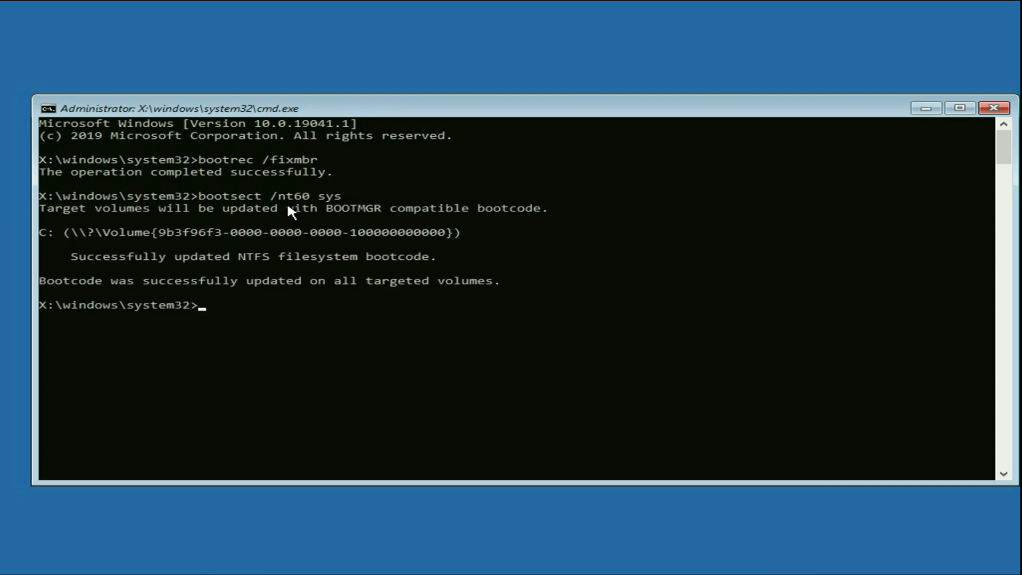
type("bootrec")
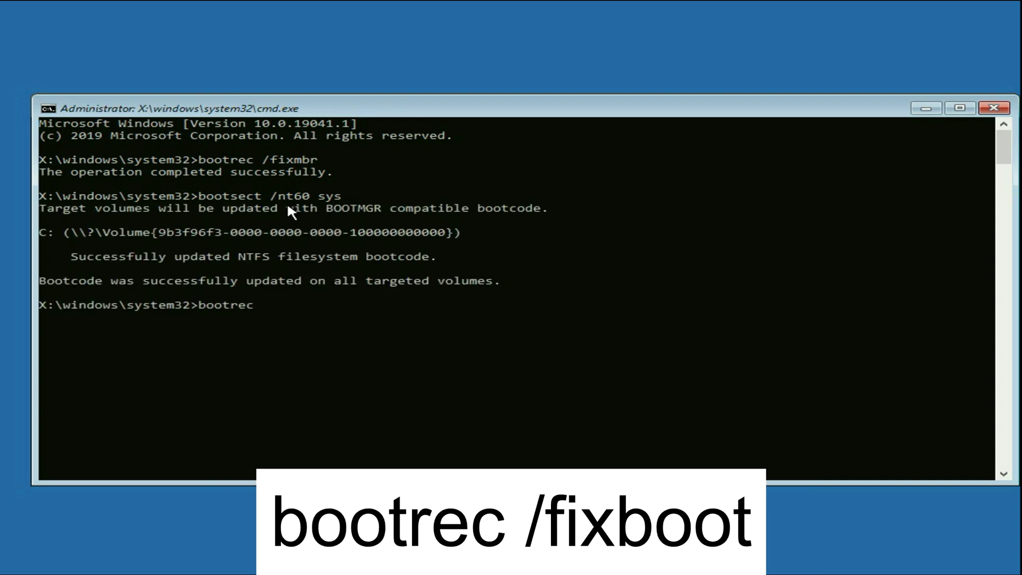
type(" /fixboot")
key("Return")
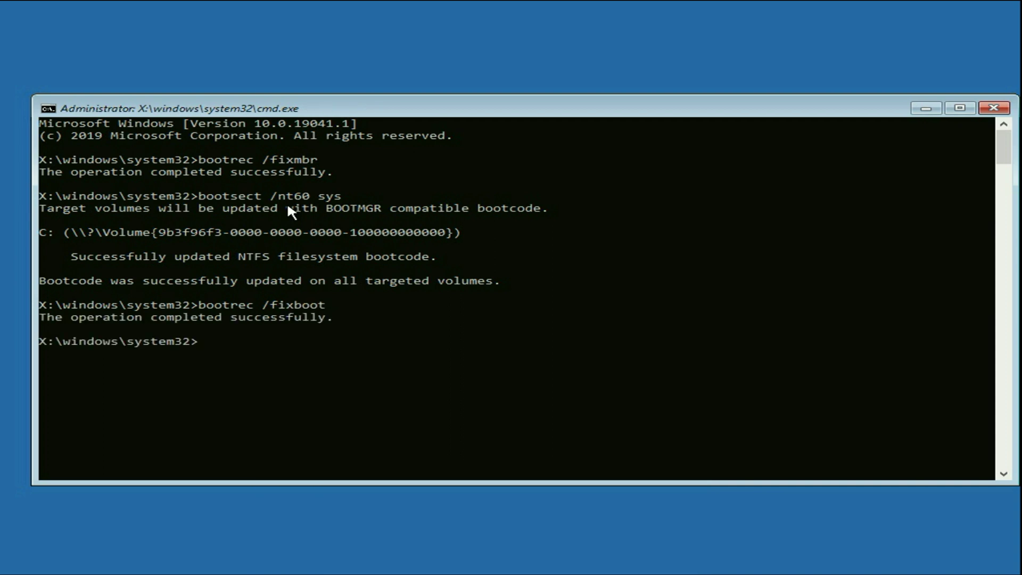
scroll(367, 299, "down", 2)
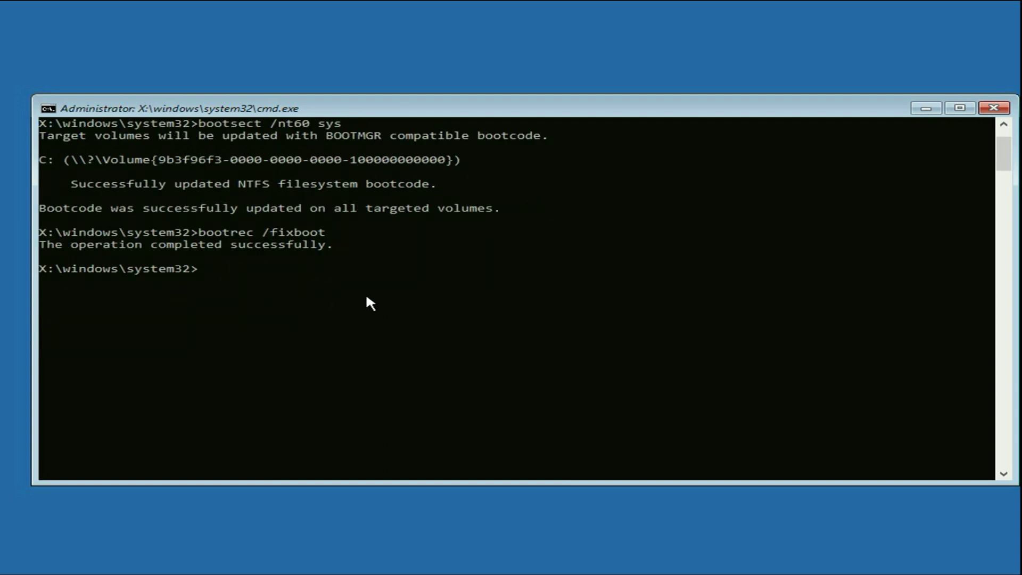
Rebuild the boot configuration data with bootrec /rebuildbcd.
type("bootrec /rebuildbcd")
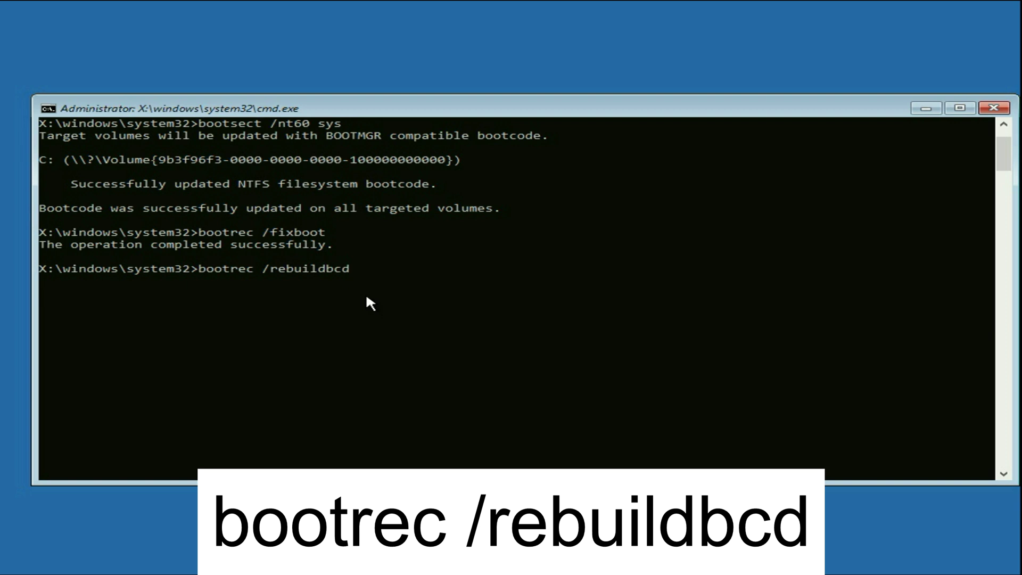
key("Return")
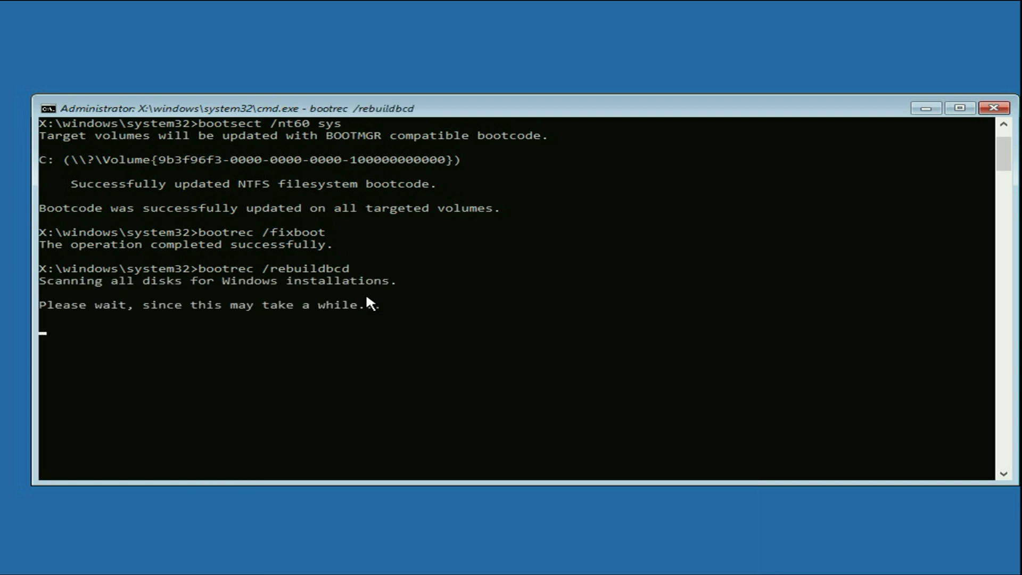
scroll(343, 328, "down", 2)
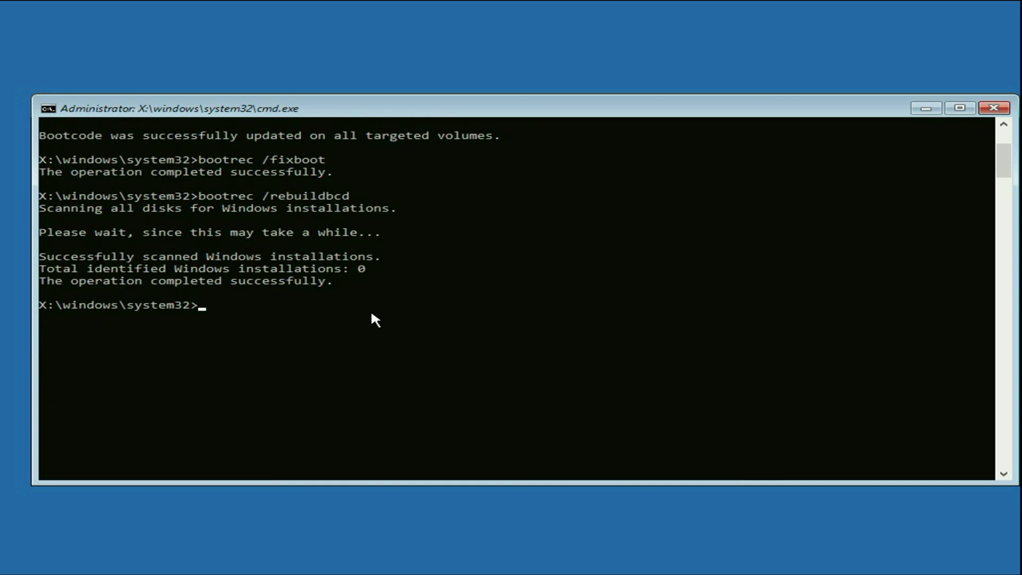
Run a system file check with sfc /scannow.
type("sfc /scannow")
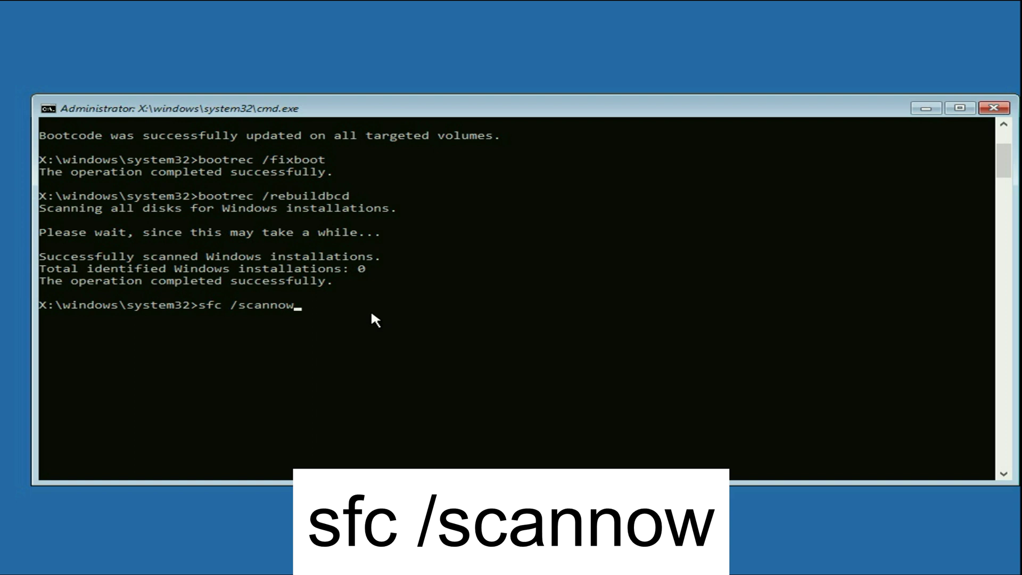
key("Return")
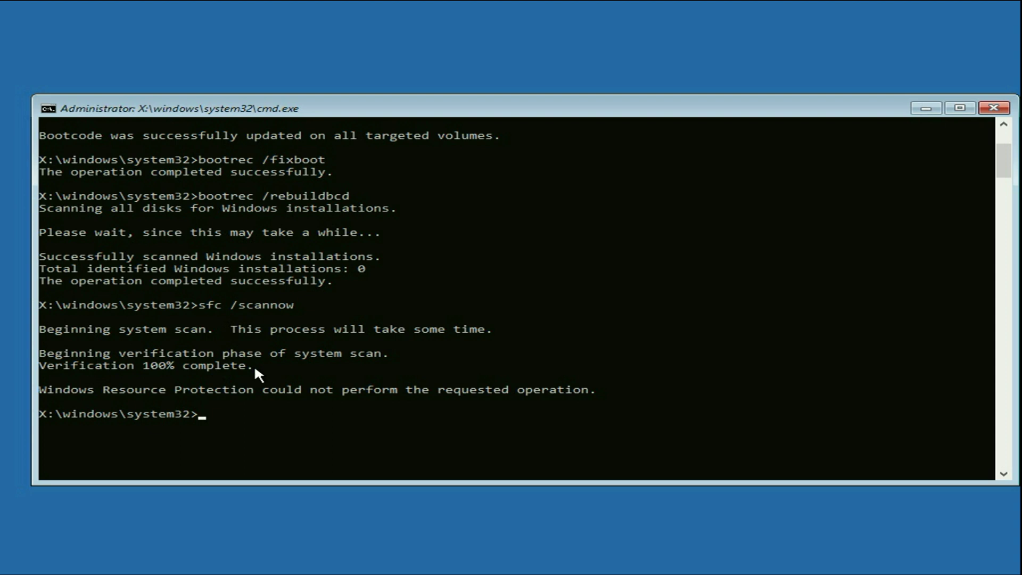
scroll(254, 364, "down", 2)
scroll(256, 325, "down", 1)
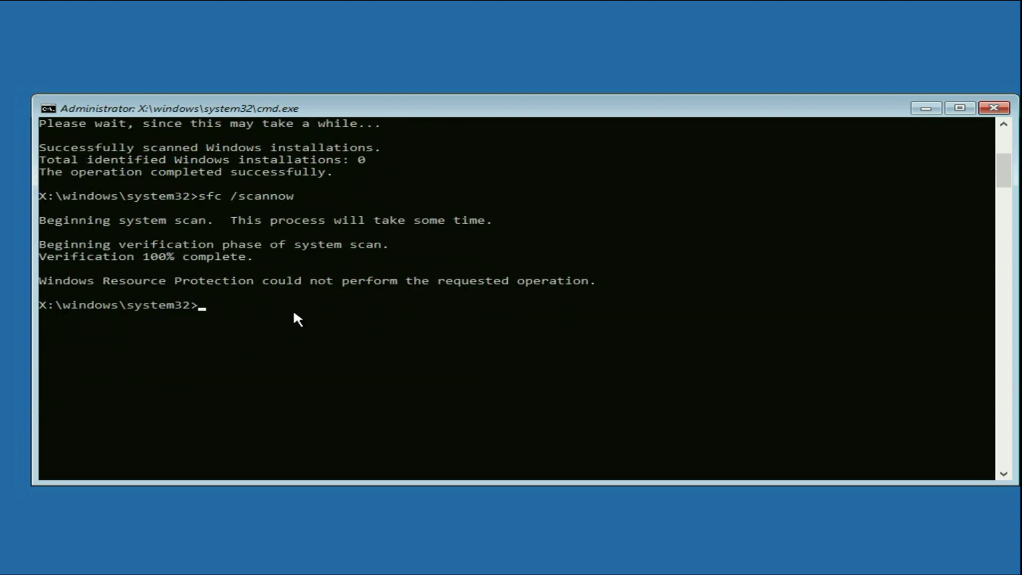
Check the disk for errors with chkdsk and close the command prompt with exit.
type("chkdsk /")
key("Return")
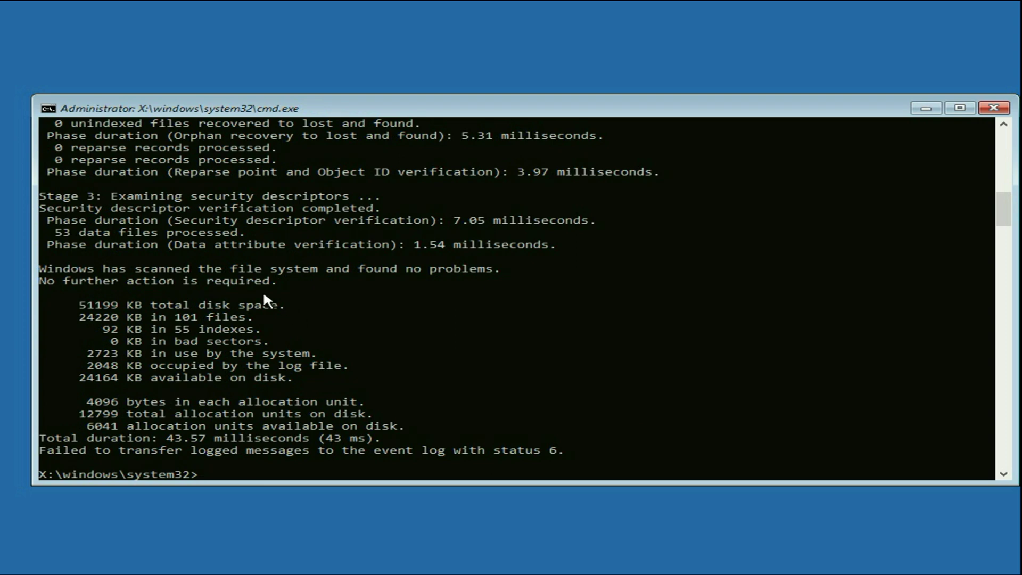
scroll(263, 298, "down", 4)
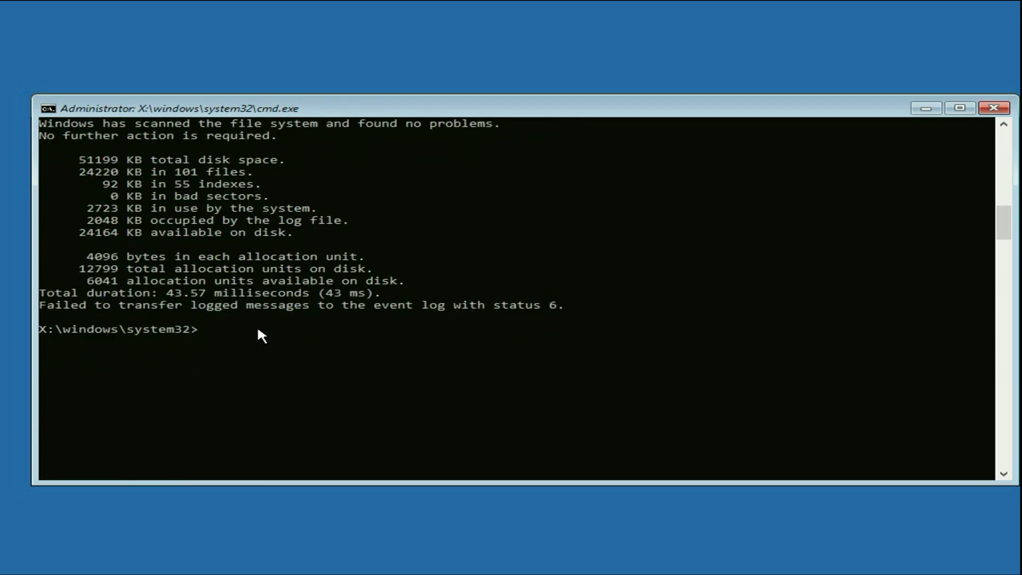
type("exi")
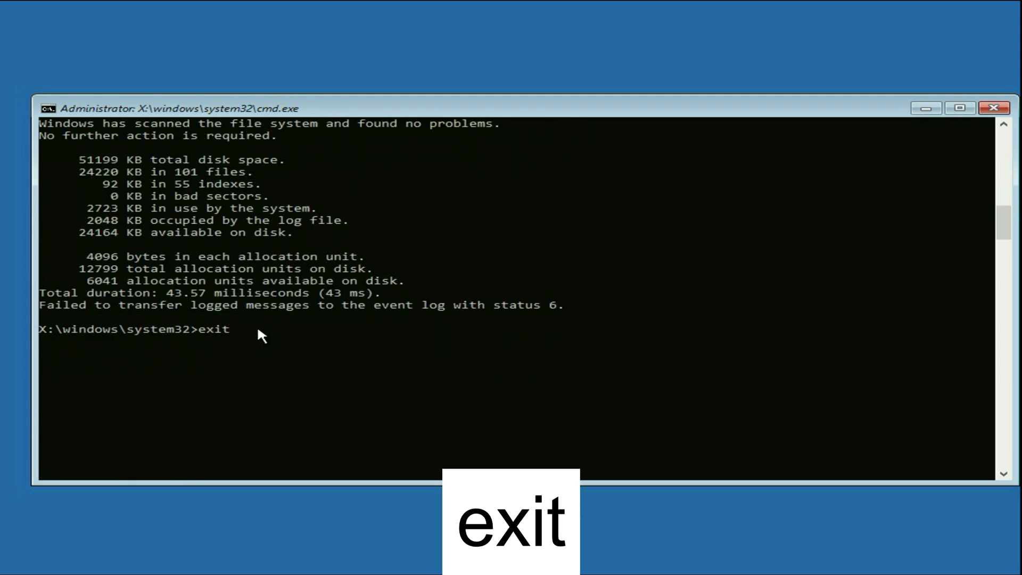
type("t")
key("Return")
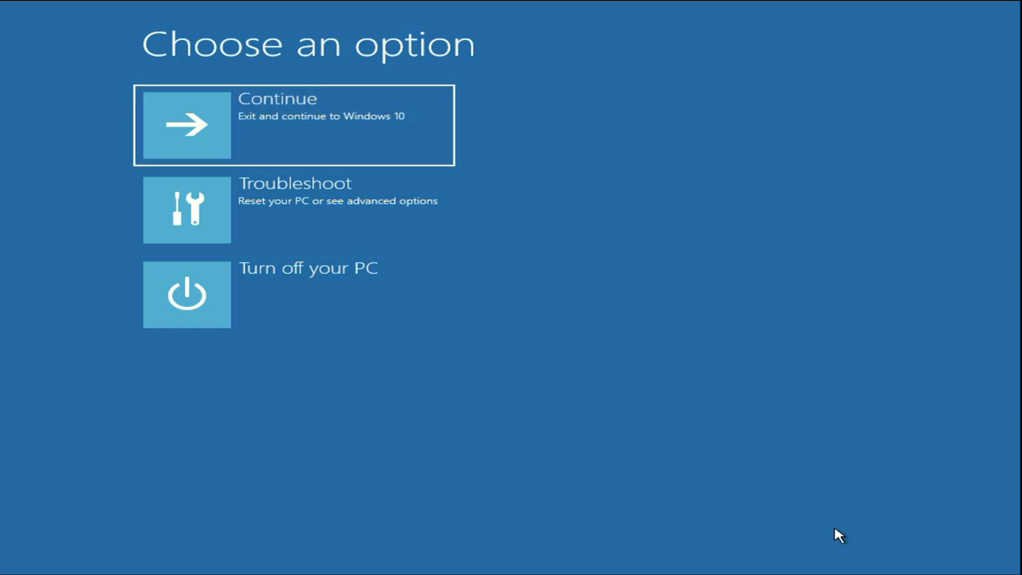
Open Startup Settings from the advanced troubleshooting options and restart the PC to change the Windows startup behavior.
left_click(363, 211)
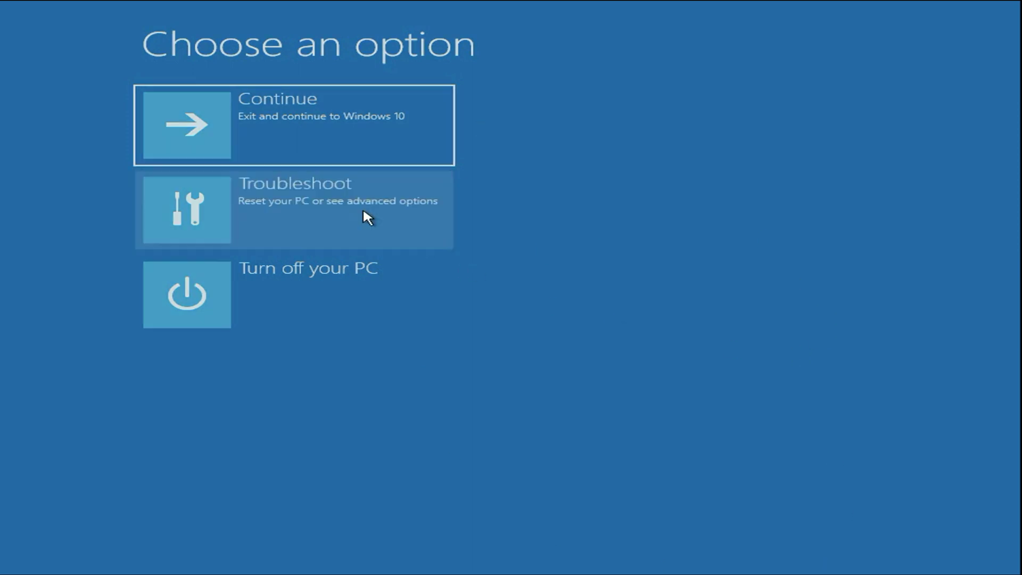
left_click(360, 220)
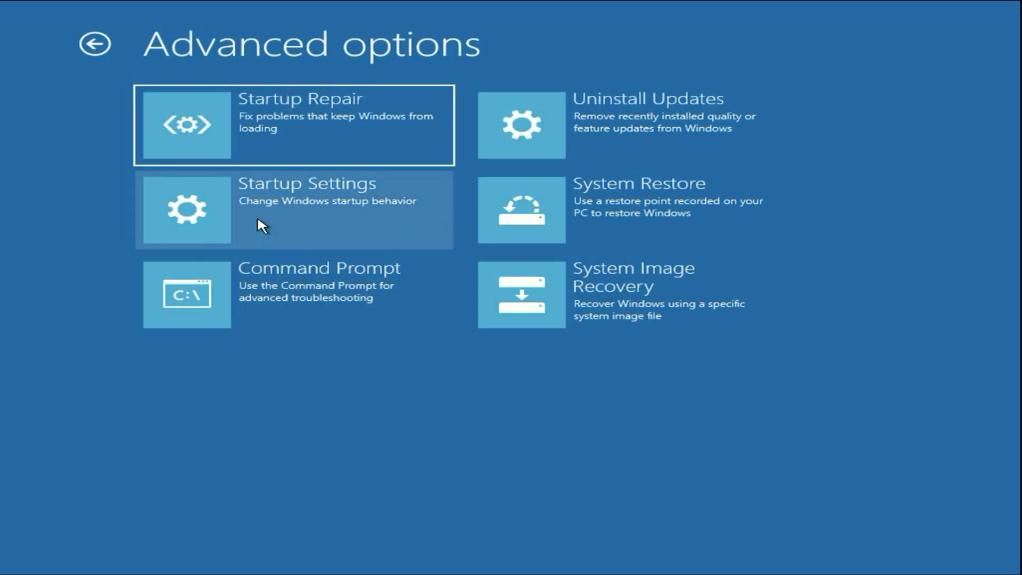
left_click(257, 219)
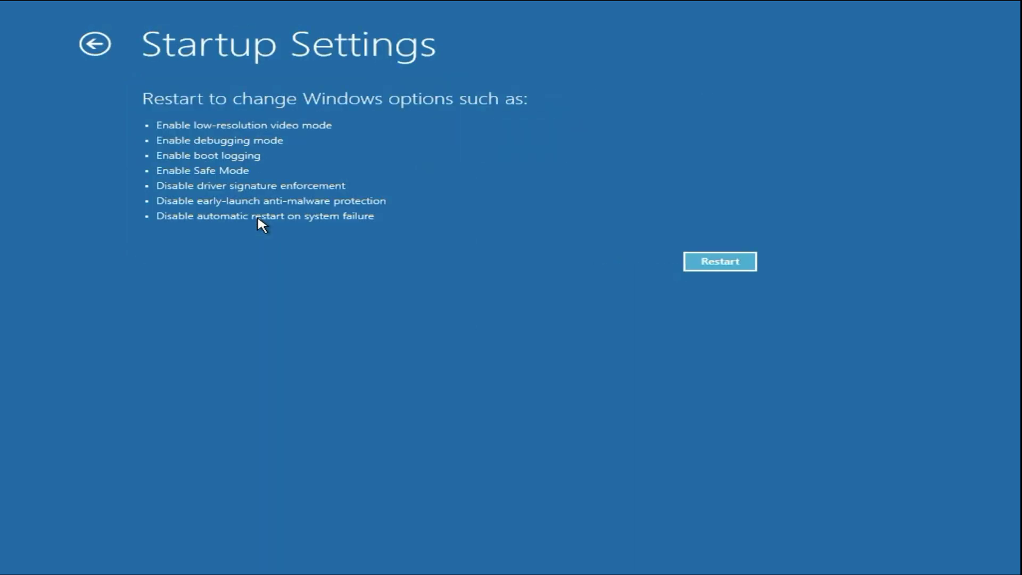
left_click(723, 267)
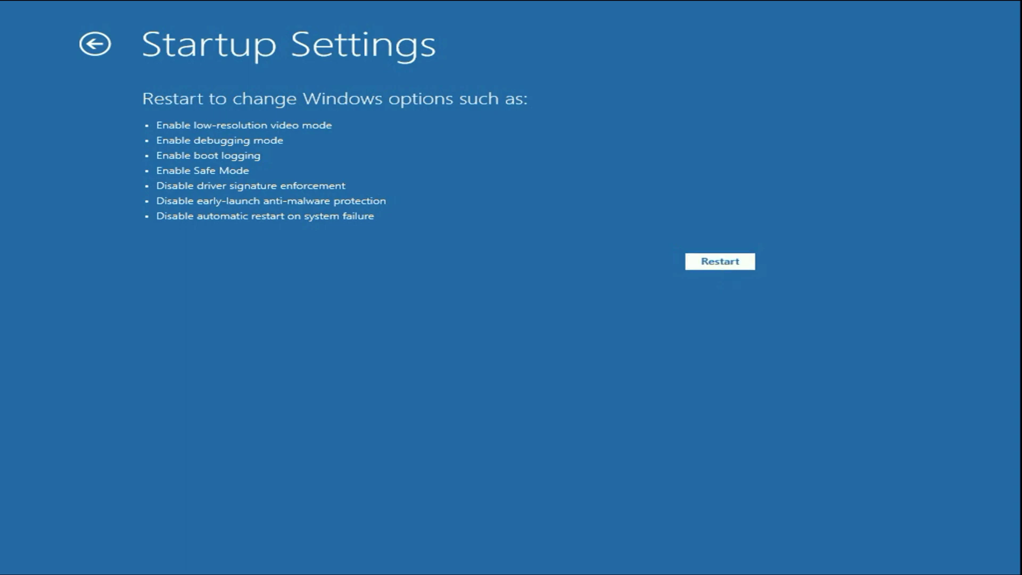
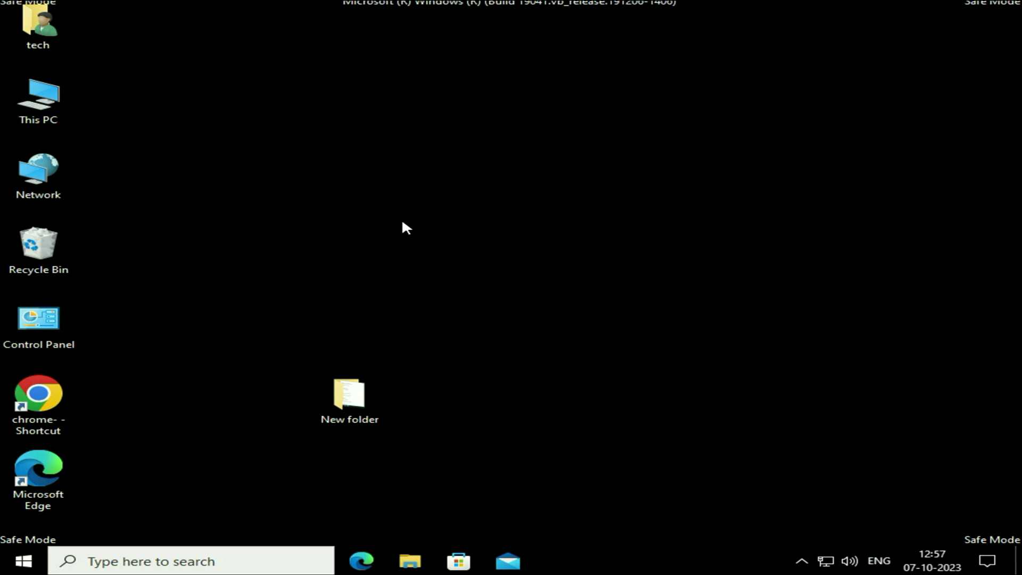
Search for "cont" and open Control Panel.
left_click(23, 564)
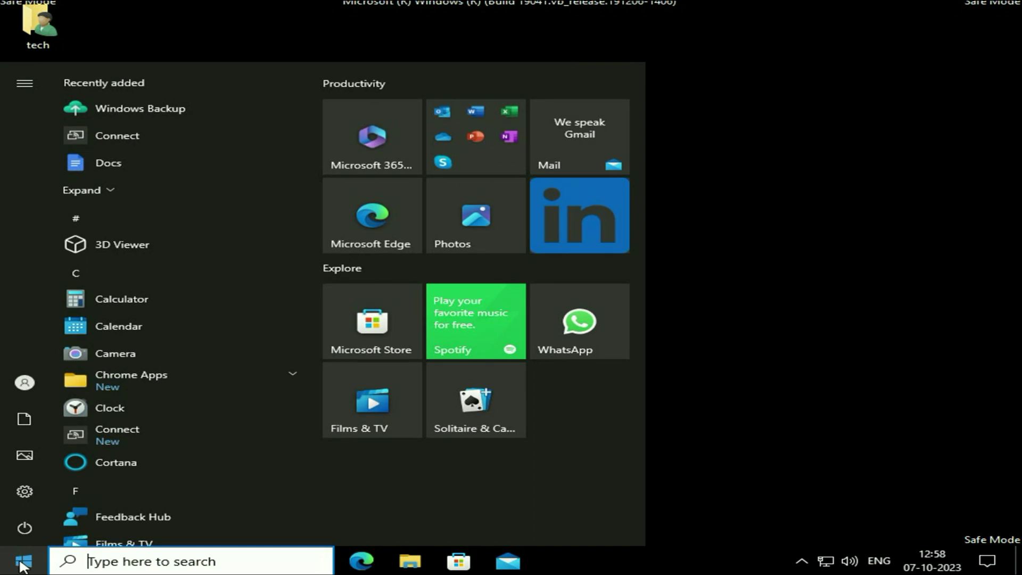
type("c")
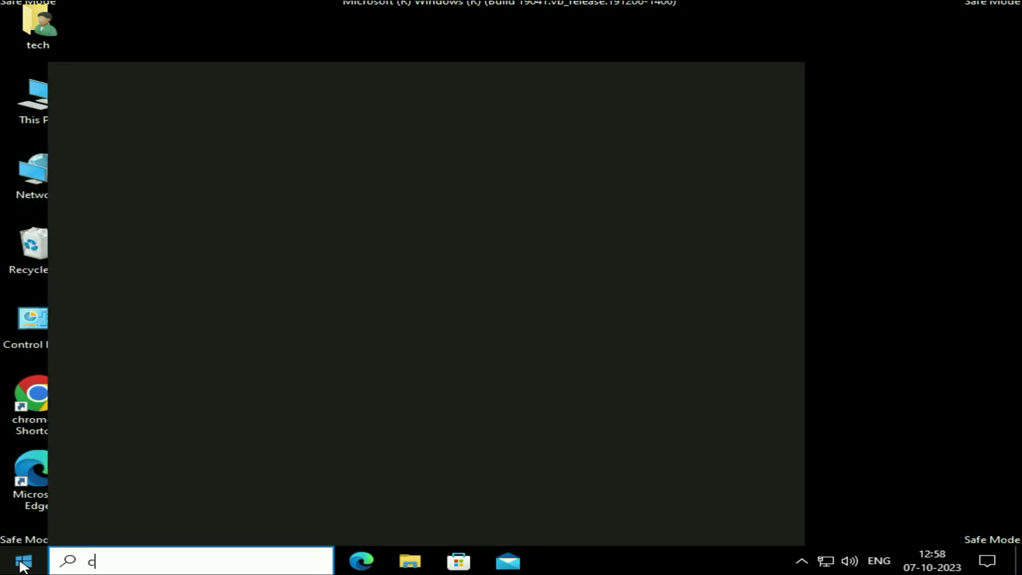
type("ont")
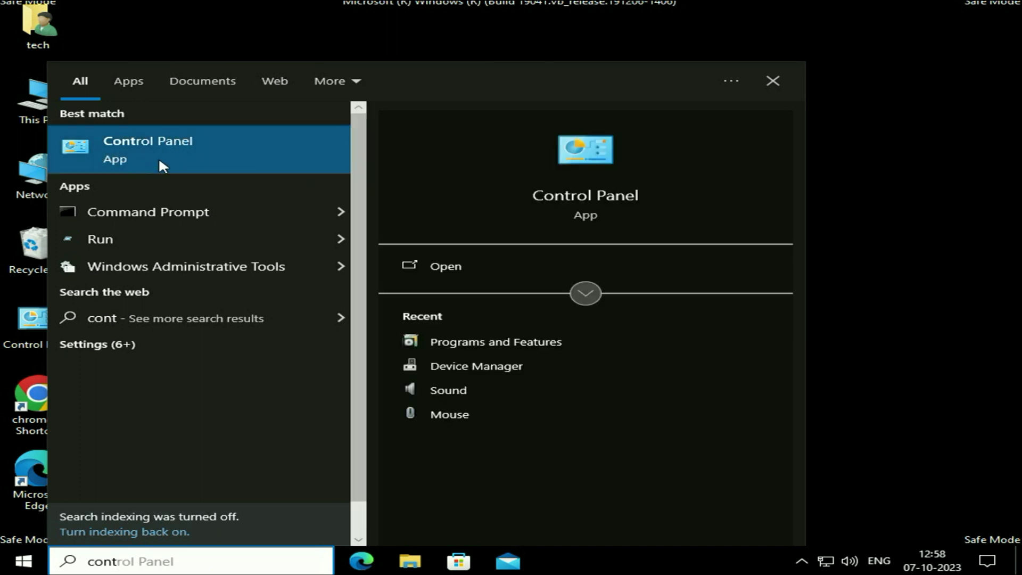
left_click(159, 157)
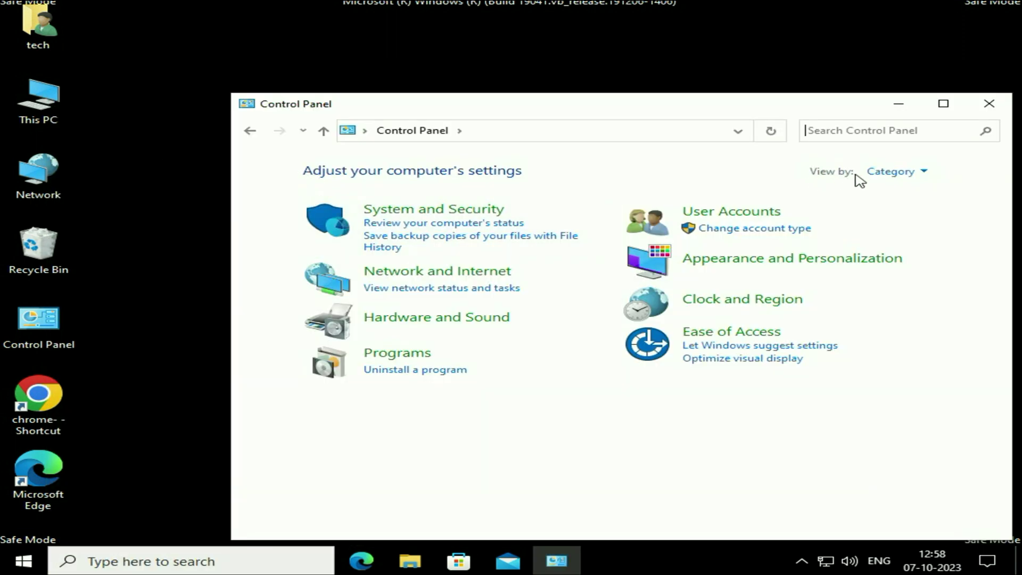
Show the Control Panel items as small icons and maximize the window.
left_click(919, 174)
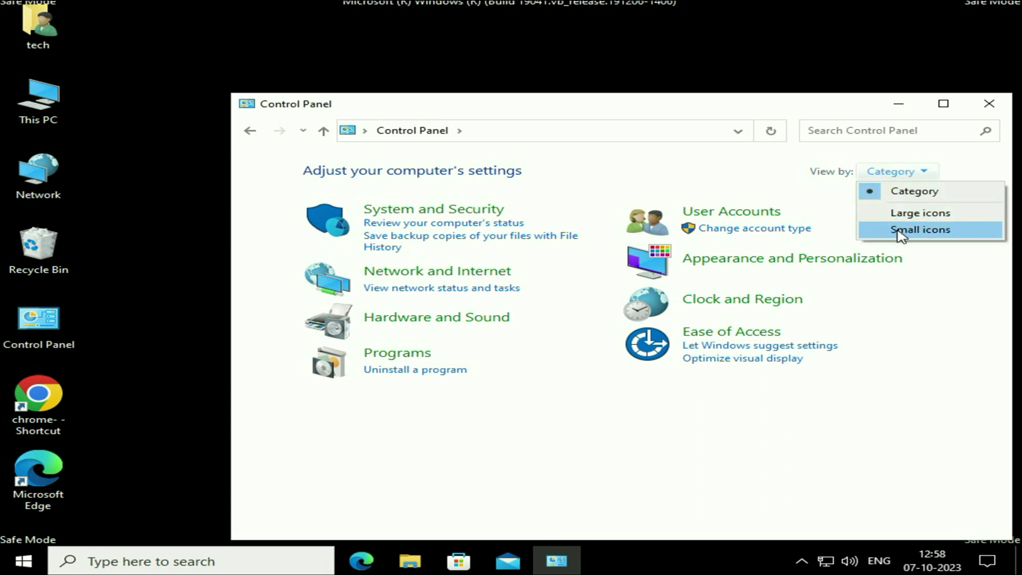
left_click(905, 230)
left_click(944, 104)
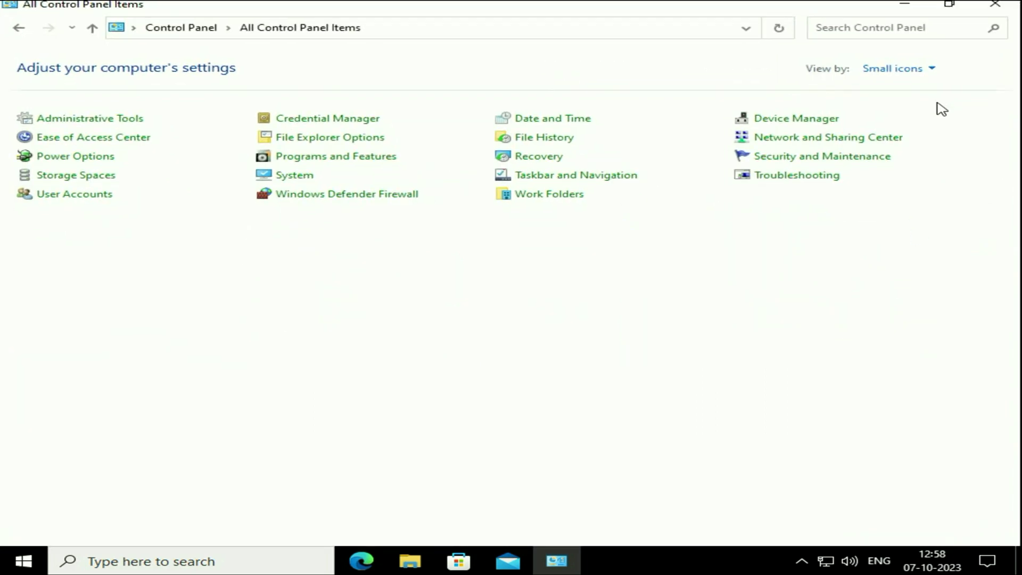
Open Programs and Features and sort the installed programs by installation date, newest first.
left_click(305, 160)
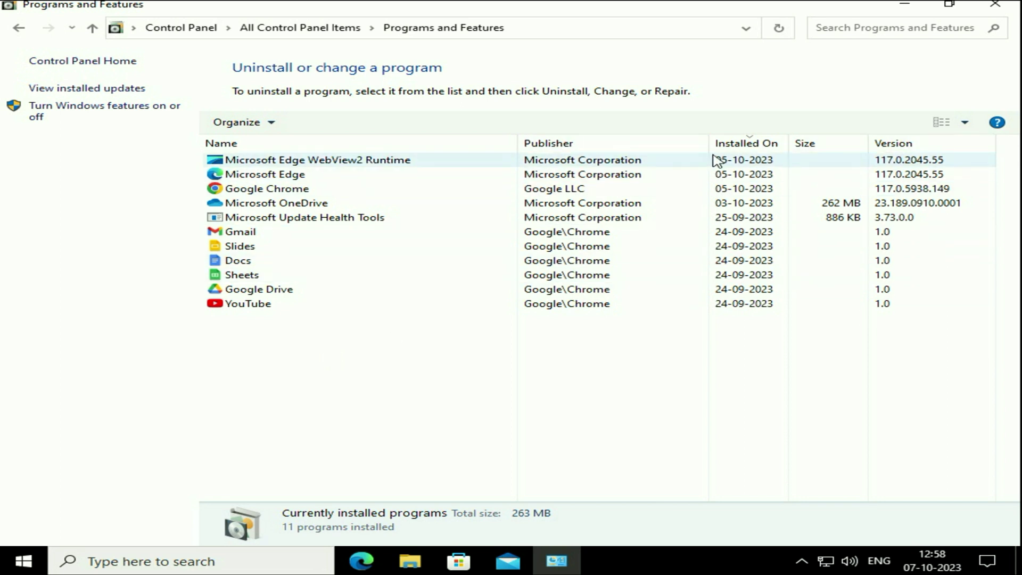
left_click(731, 146)
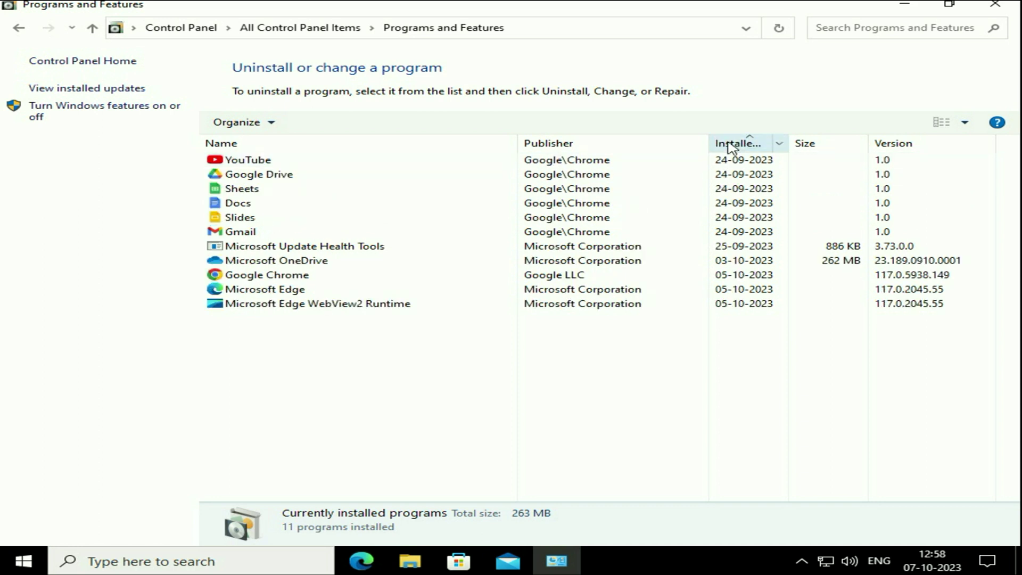
left_click(731, 146)
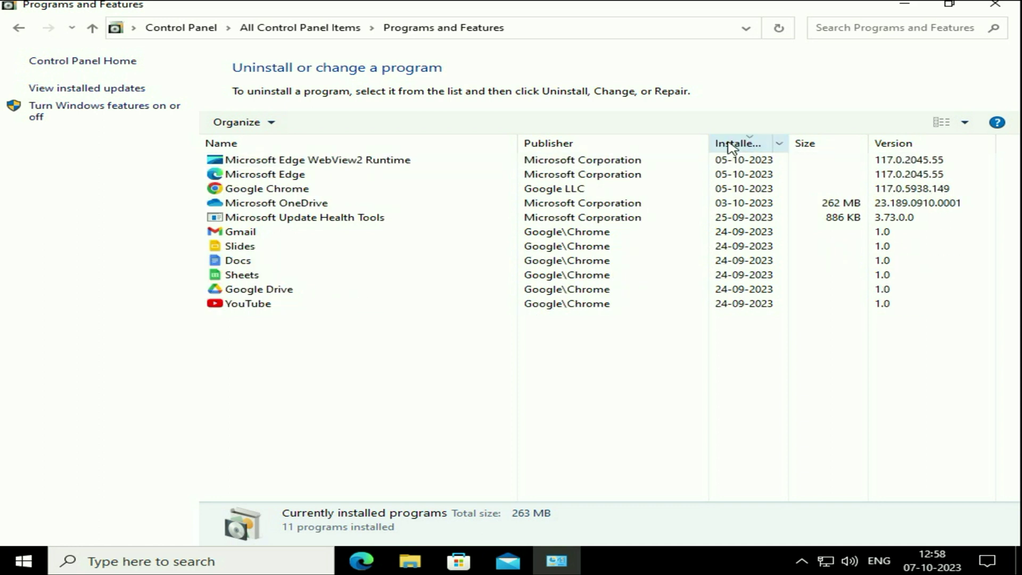
View the uninstall option for Google Chrome in the program list and dismiss it without uninstalling.
left_click(262, 191)
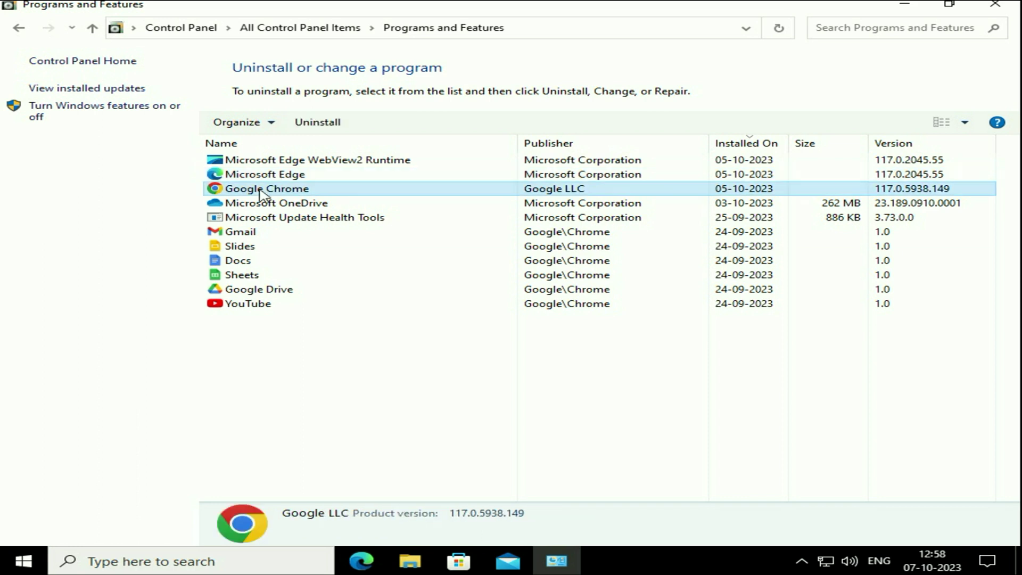
right_click(261, 194)
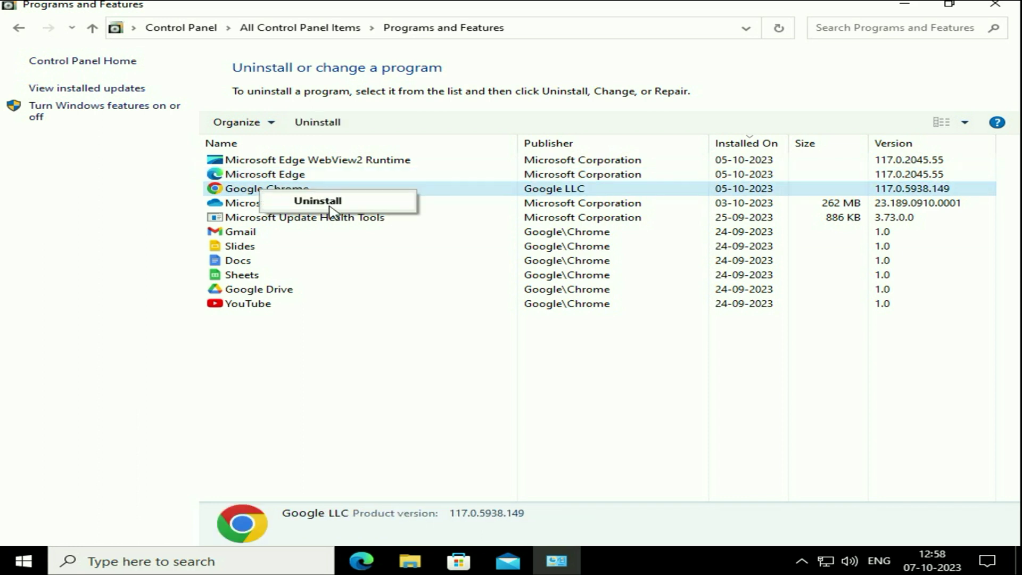
left_click(392, 320)
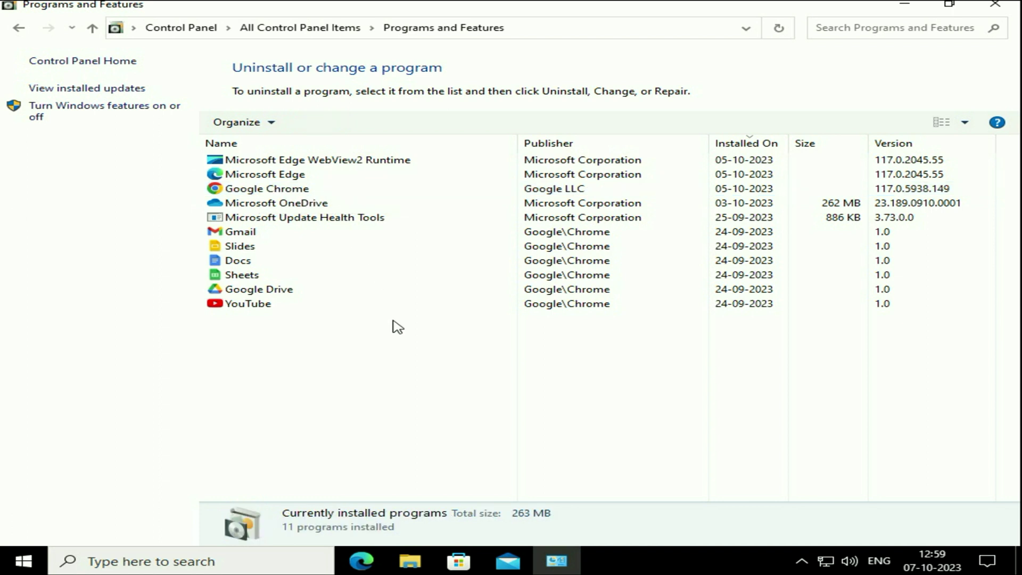
View the installed Windows updates sorted by installation date, newest first, and close the window.
left_click(75, 90)
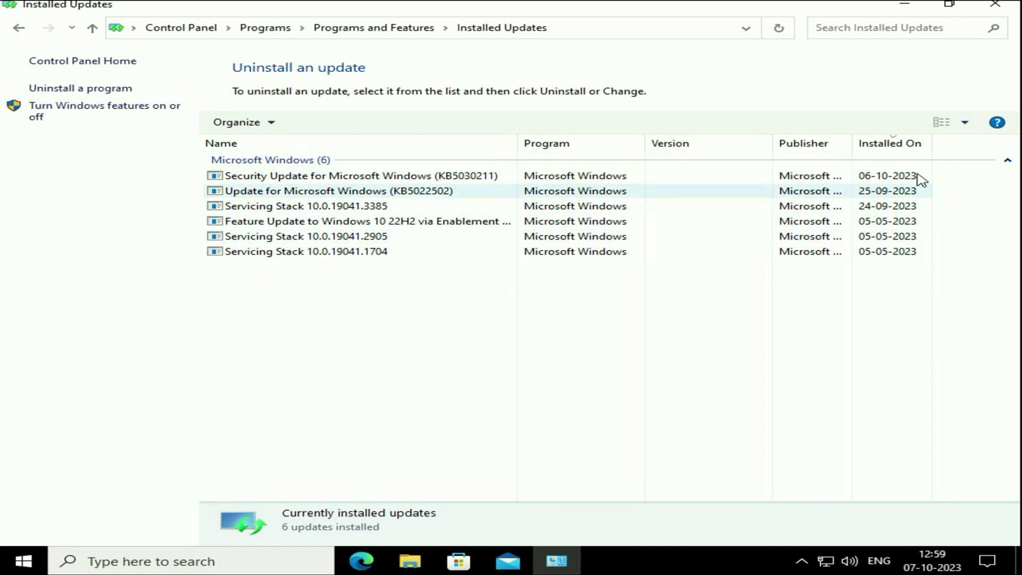
left_click(890, 143)
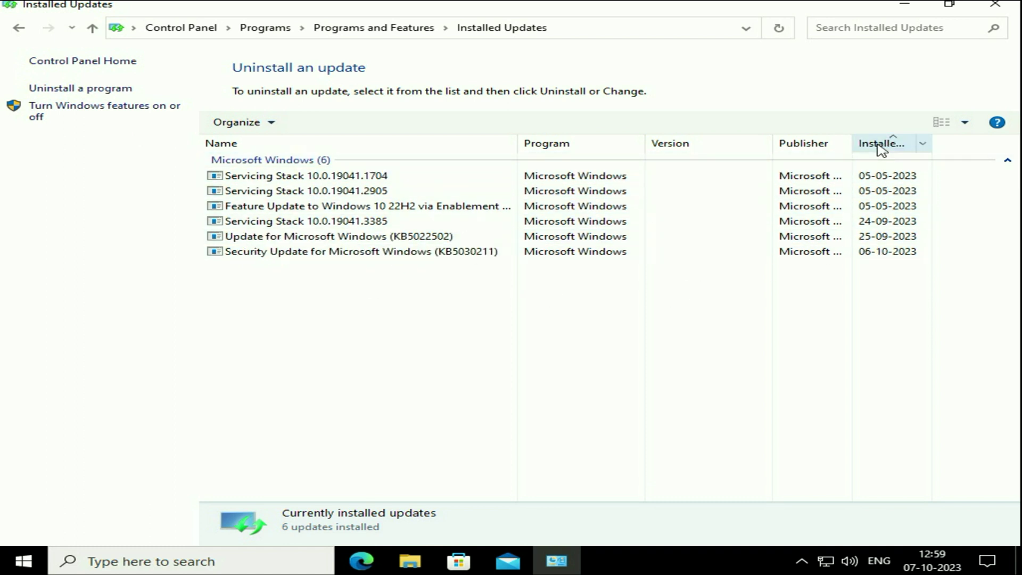
left_click(897, 150)
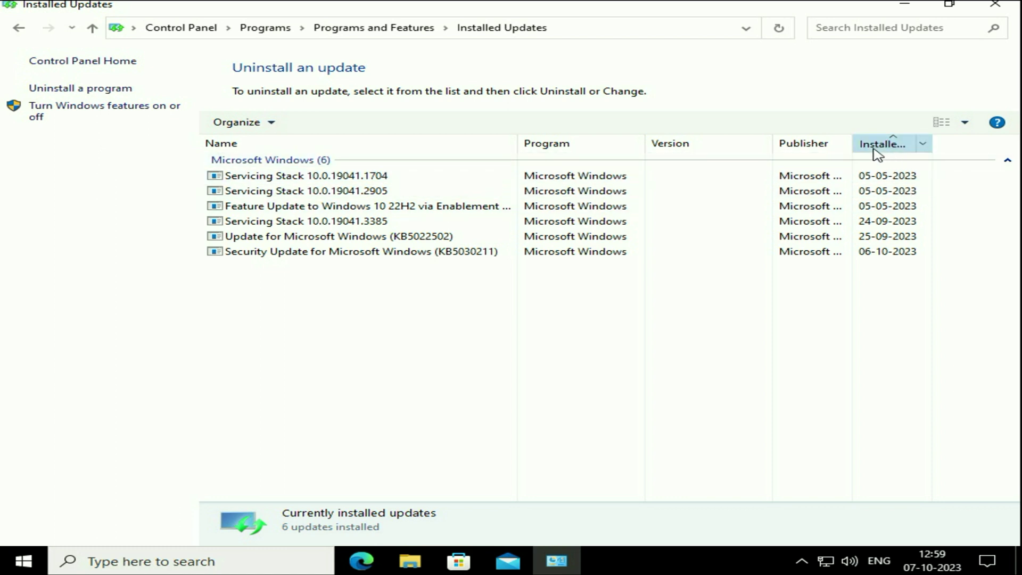
left_click(897, 150)
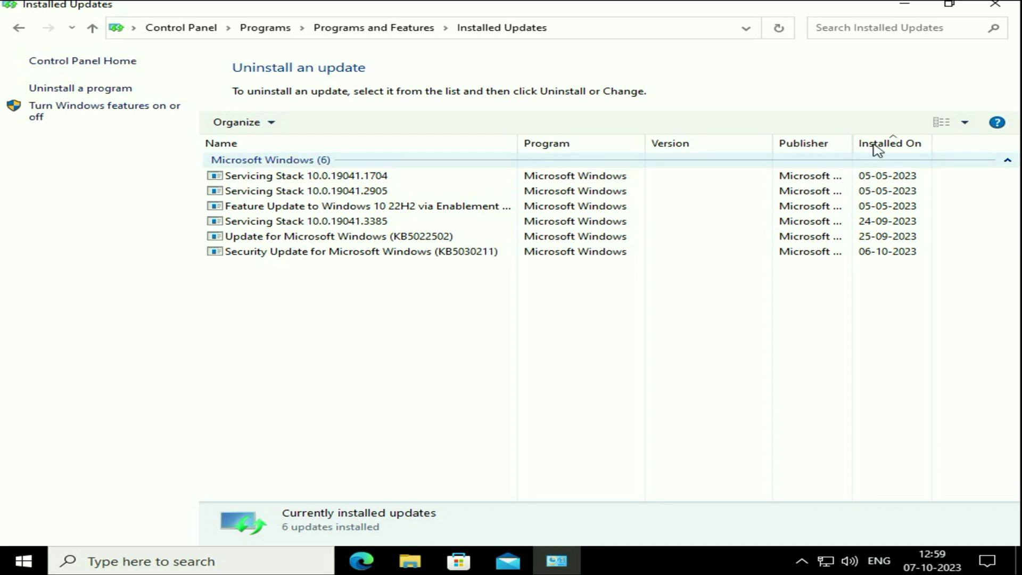
left_click(876, 148)
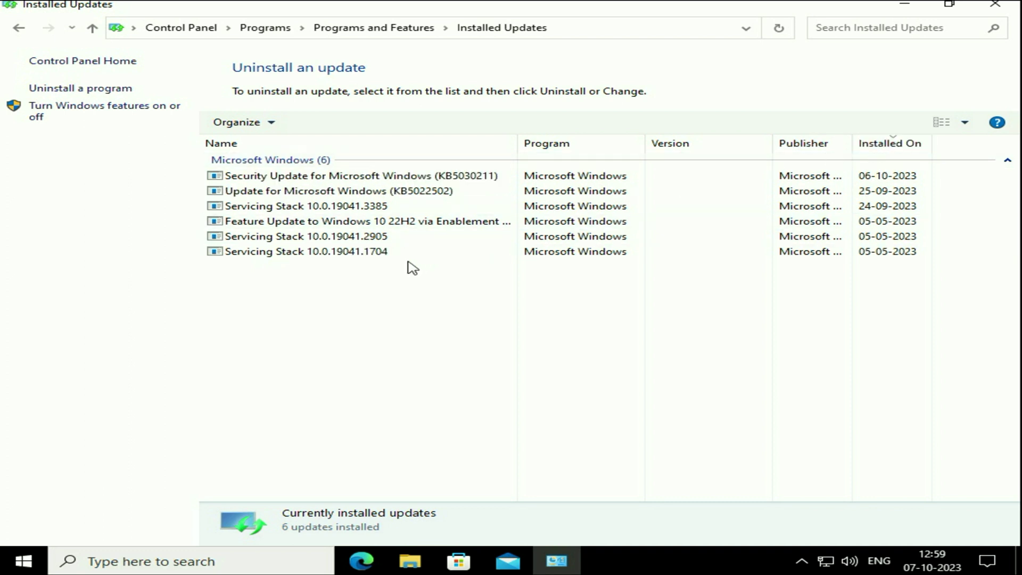
left_click(994, 5)
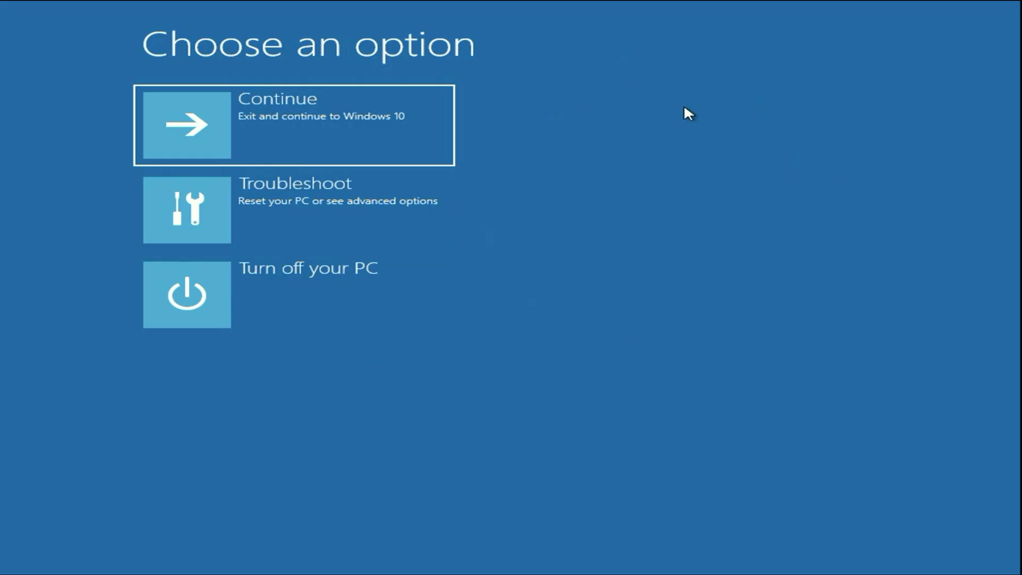
Start Reset this PC from the Troubleshoot options and choose to keep personal files.
left_click(442, 215)
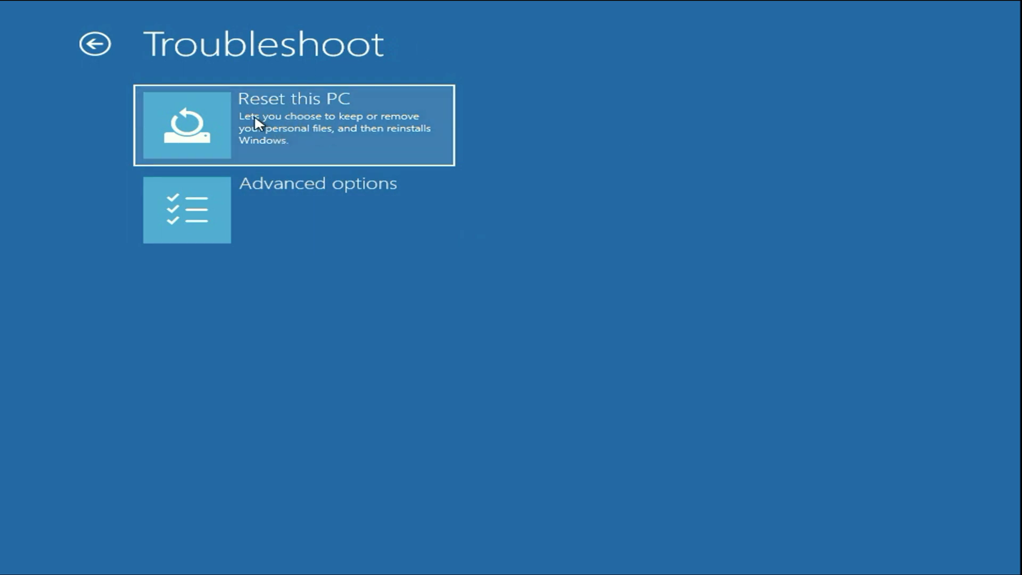
left_click(290, 120)
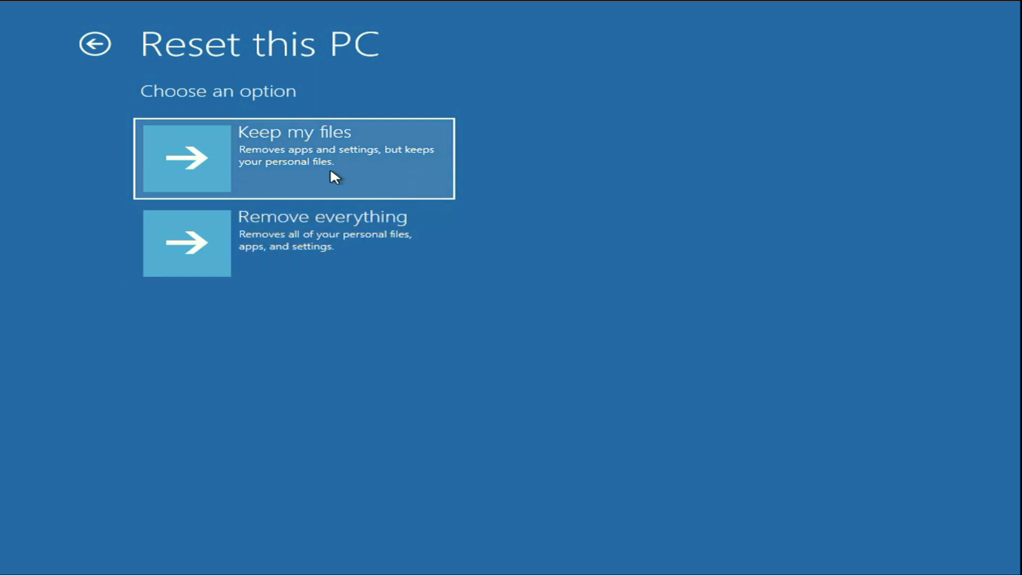
left_click(309, 167)
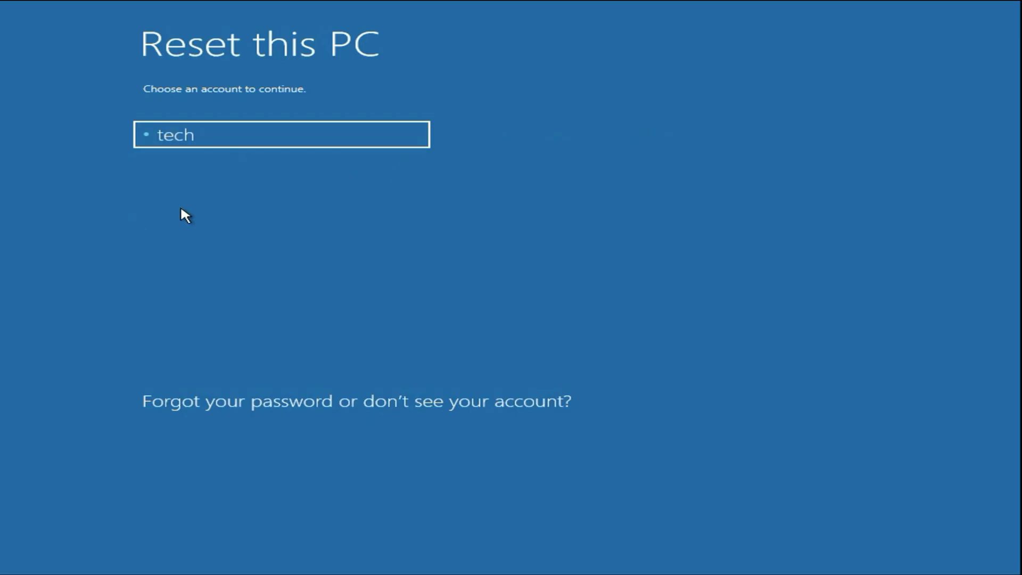
Select the user account, enter its account password, and choose Local reinstall for the reset.
left_click(194, 136)
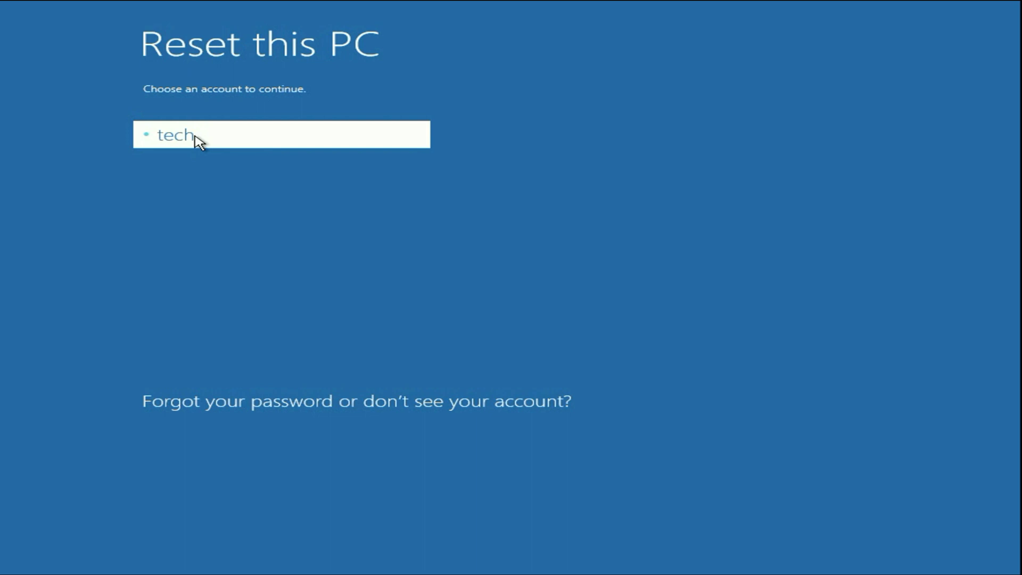
left_click(296, 161)
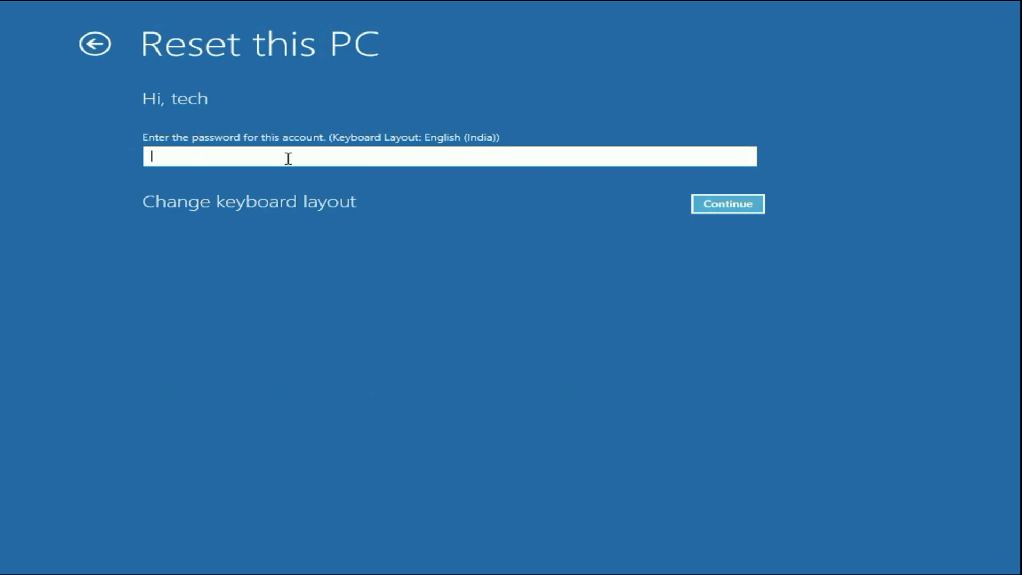
type("******")
key("Return")
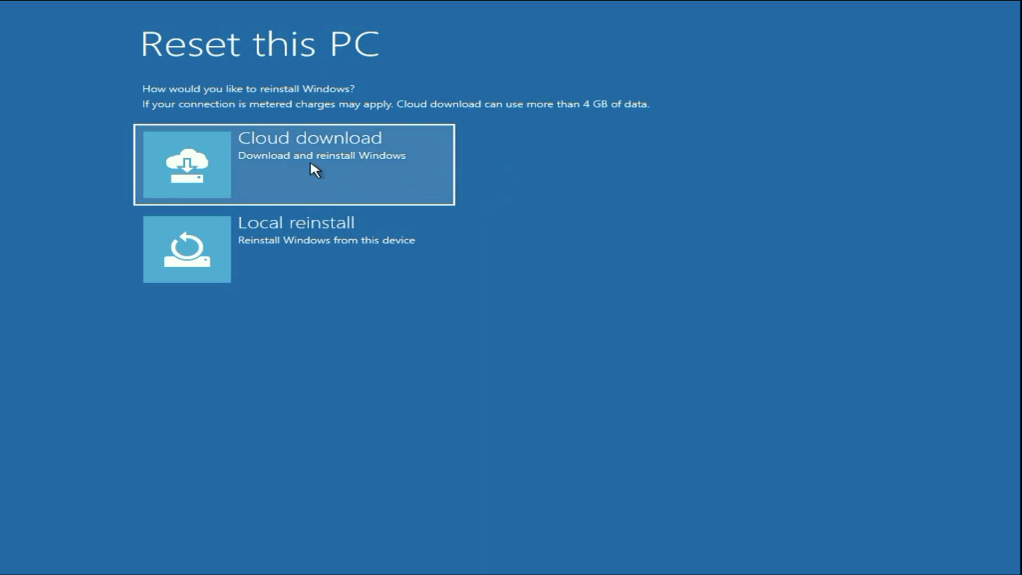
left_click(267, 248)
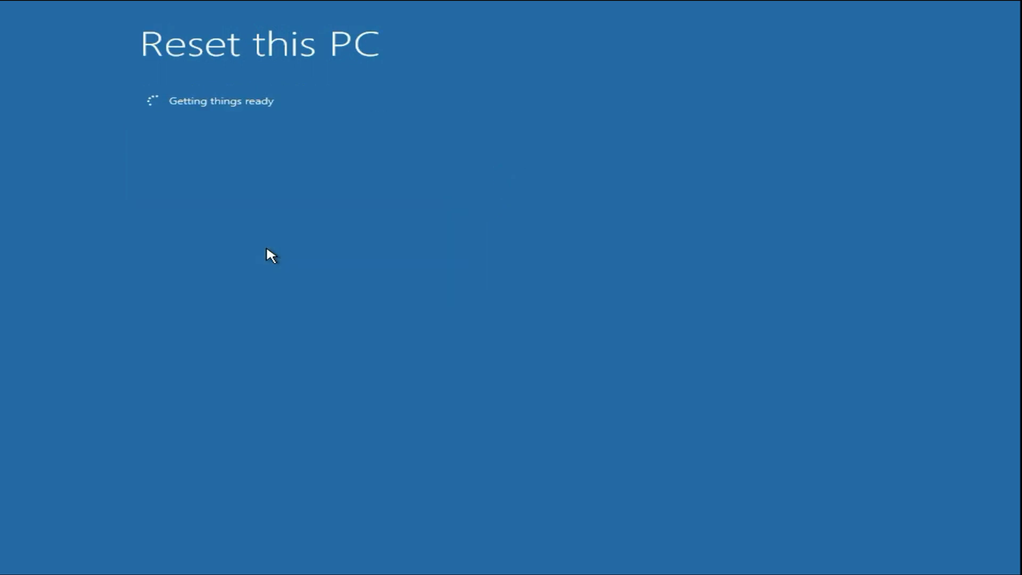